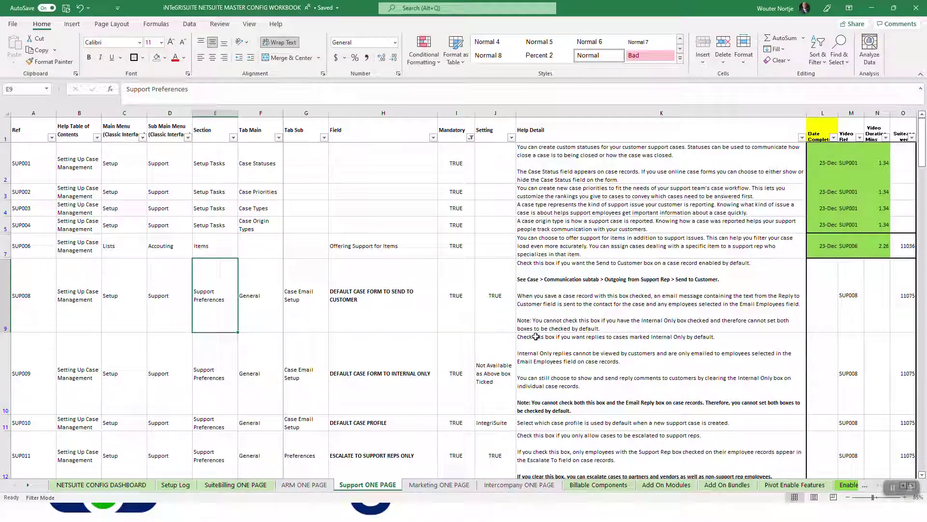
Step: Read SUP008's help detail in the workbook and the SuiteAnswers 'Setting Customer Service Preferences' article
scroll(535, 336, "down", 4)
scroll(536, 336, "up", 3)
scroll(535, 336, "up", 1)
left_click(568, 299)
key("Left")
key("Left")
key("Left")
key("Left")
key("Left")
key("Left")
key("Right")
key("Right")
key("Right")
key("Right")
key("Right")
key("Right")
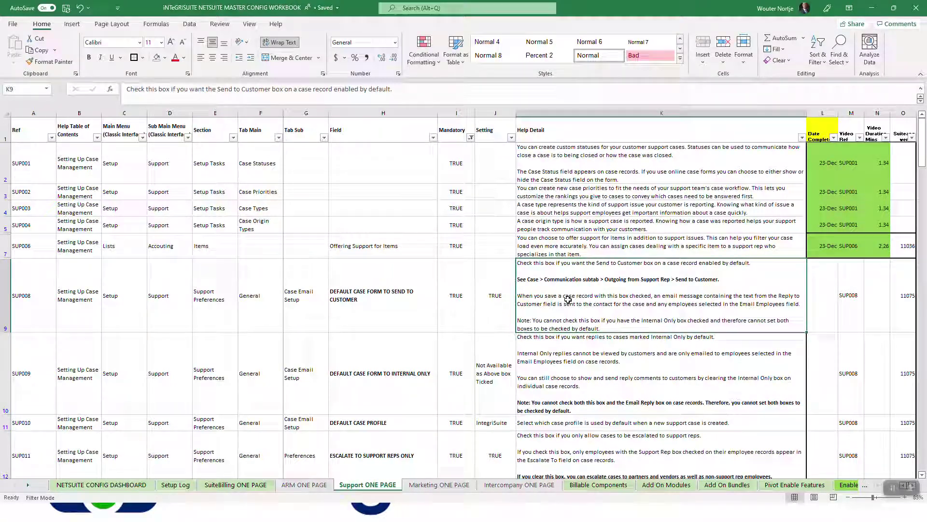
key("alt+Tab")
key("alt+Tab")
key("alt+Tab")
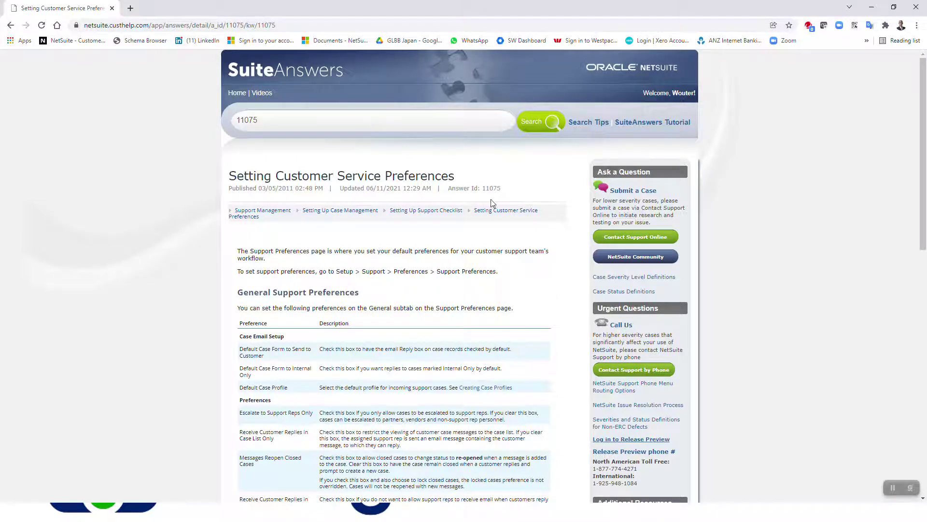
key("alt+Tab")
key("alt+Tab")
key("alt+Tab")
key("alt+Tab")
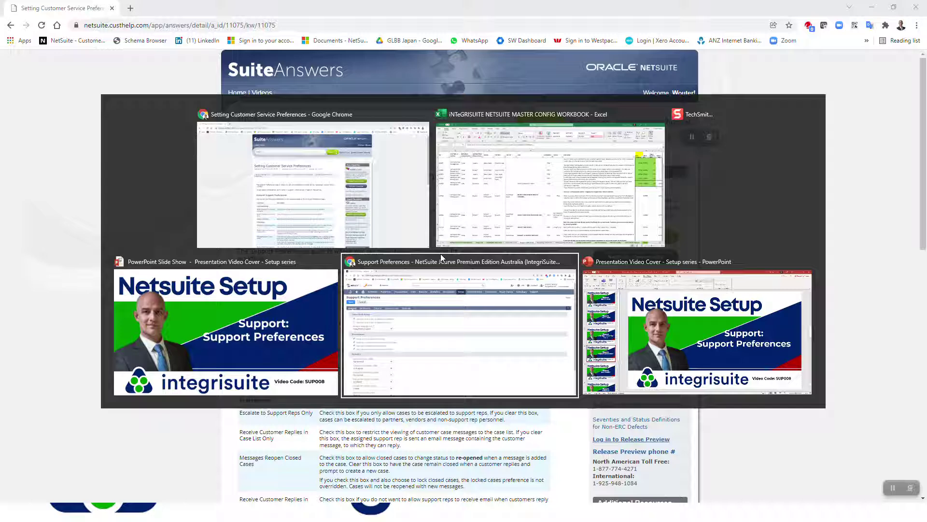
Step: Go to Setup > Support > Support Preferences to view its General settings
mouse_move(468, 99)
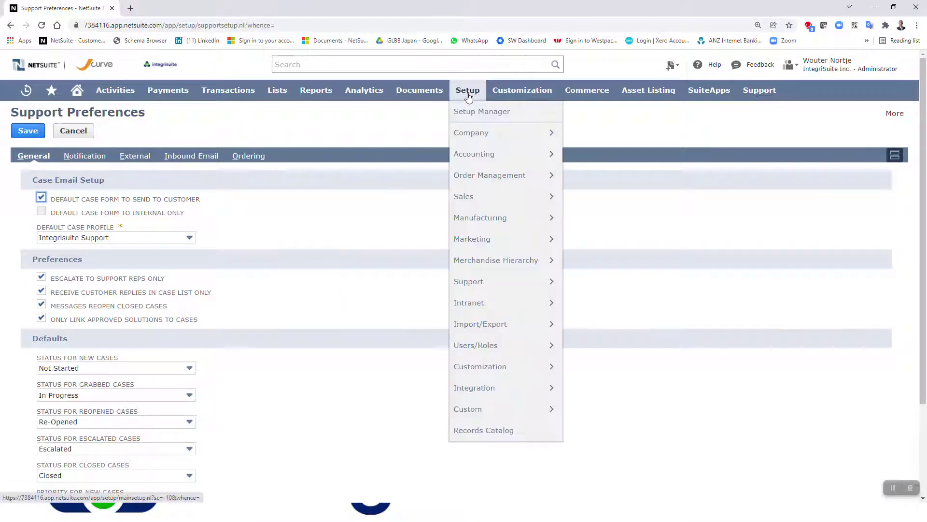
mouse_move(481, 283)
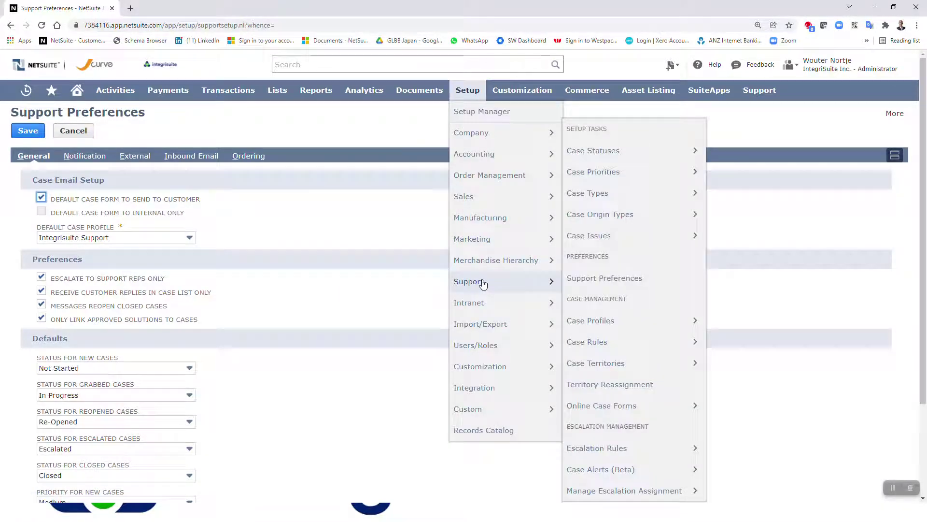
left_click(584, 282)
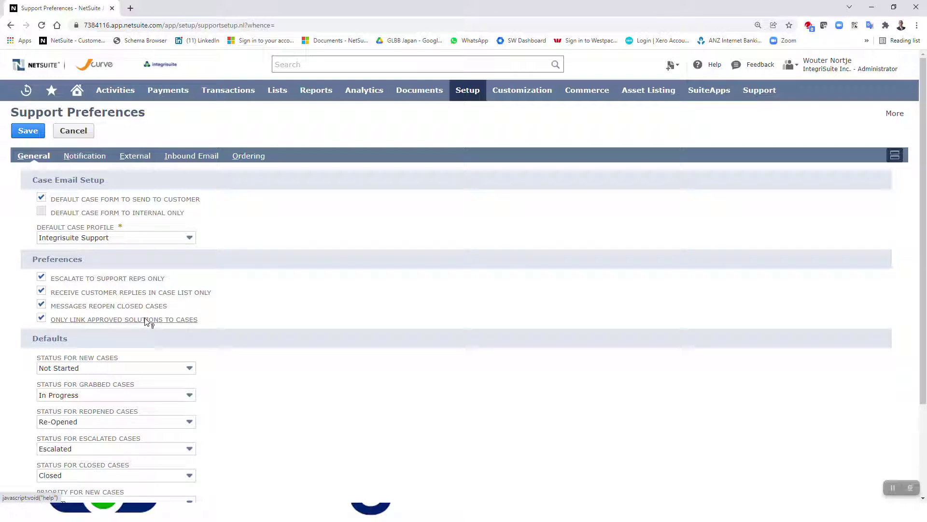
Step: Compare SUP008's Default Case Form to Send to Customer value (TRUE) against NetSuite's setting
key("alt+Tab")
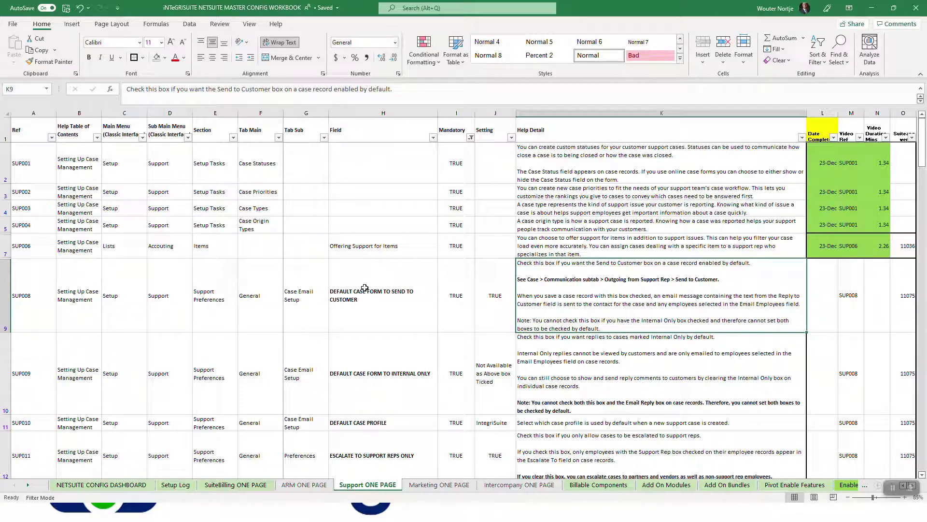
key("Left")
key("Left")
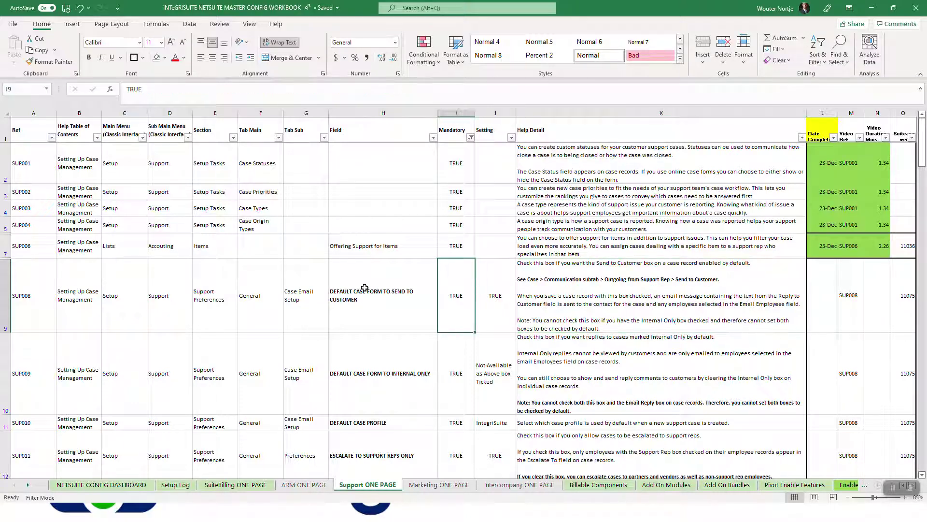
key("Right")
key("Right")
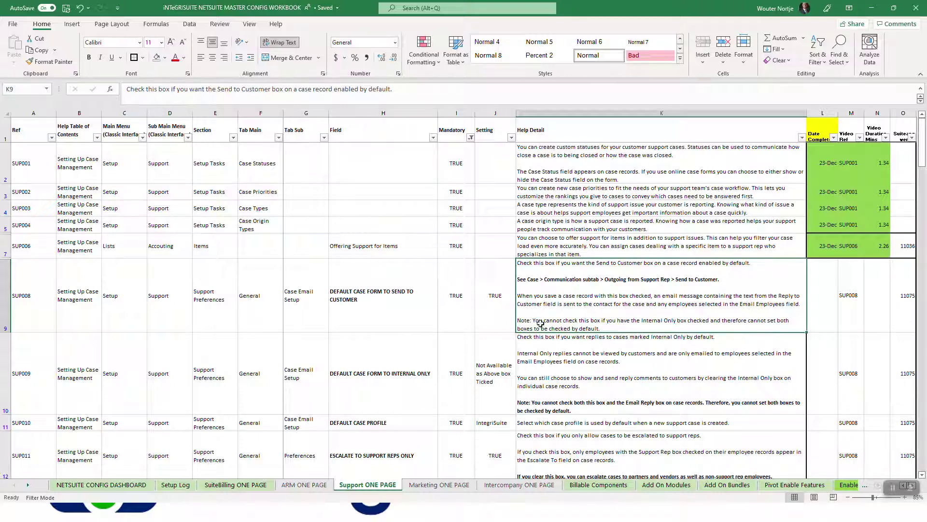
key("alt+Tab")
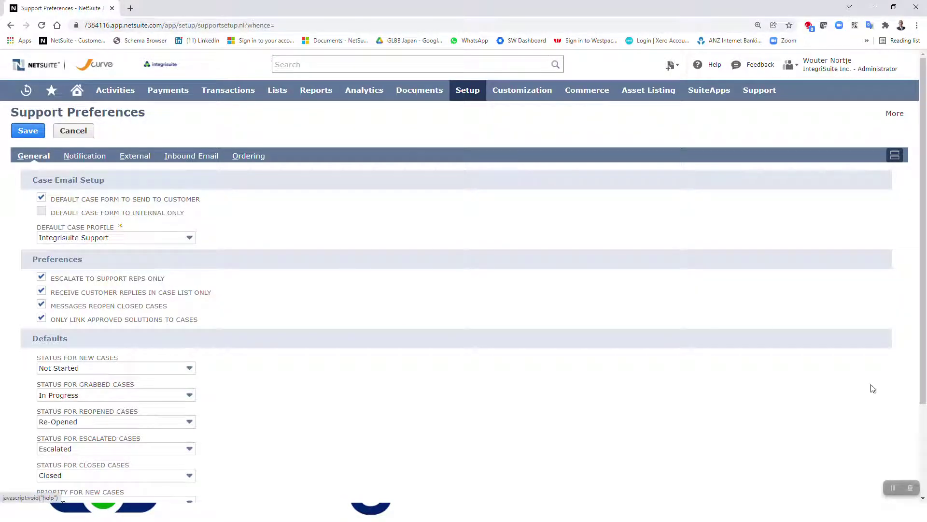
key("alt+Tab")
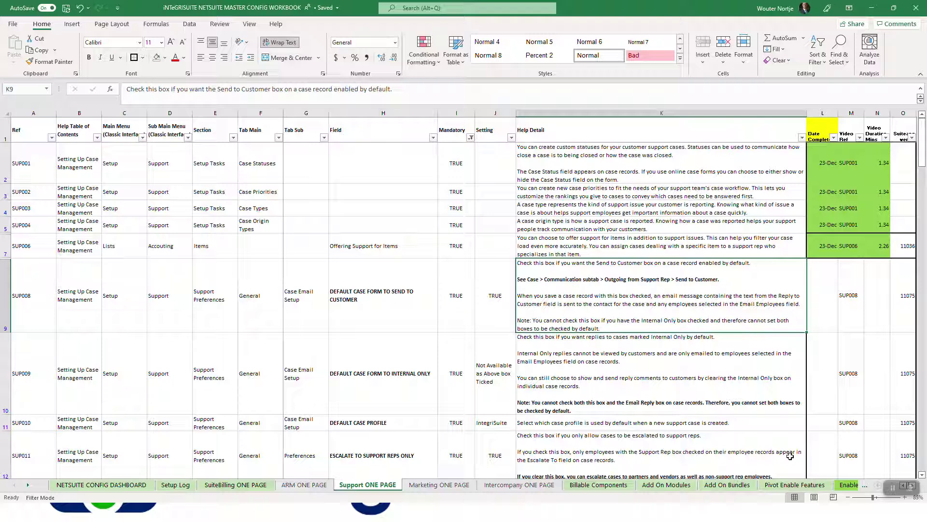
Step: Review SUP009's Default Case Form to Internal Only help detail and check NetSuite's setting
left_click(391, 389)
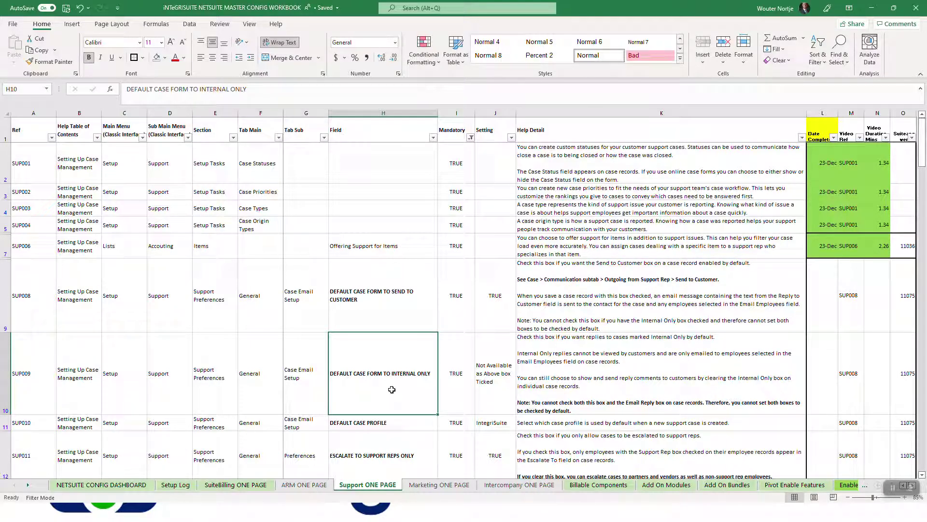
key("Right")
key("Right")
key("Right")
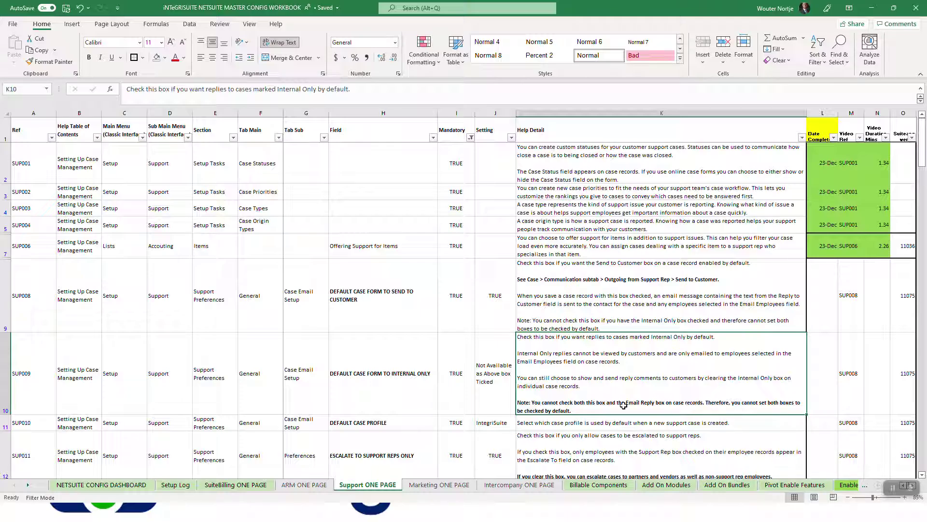
key("alt+Tab")
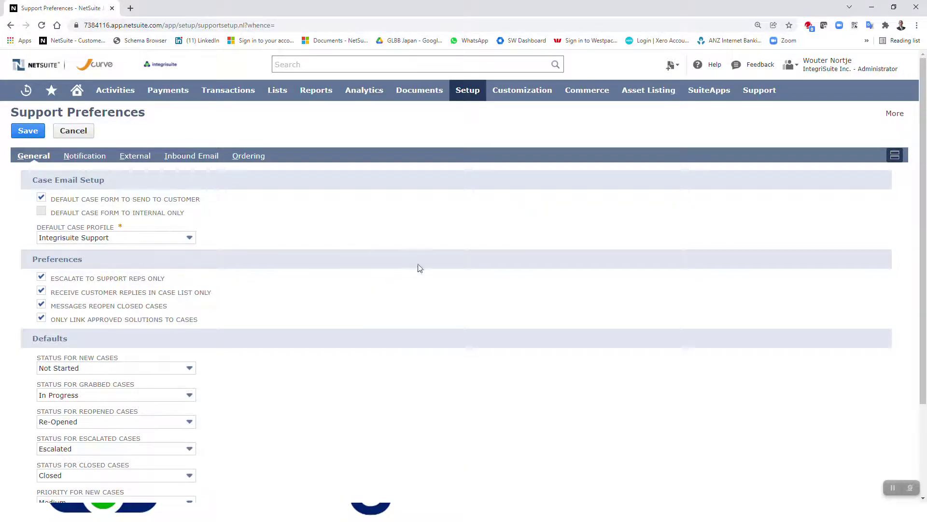
key("alt+Tab")
Step: Review the Default Case Profile (IntegriSuite) and Escalate to Support Reps Only (TRUE) rows
left_click(414, 423)
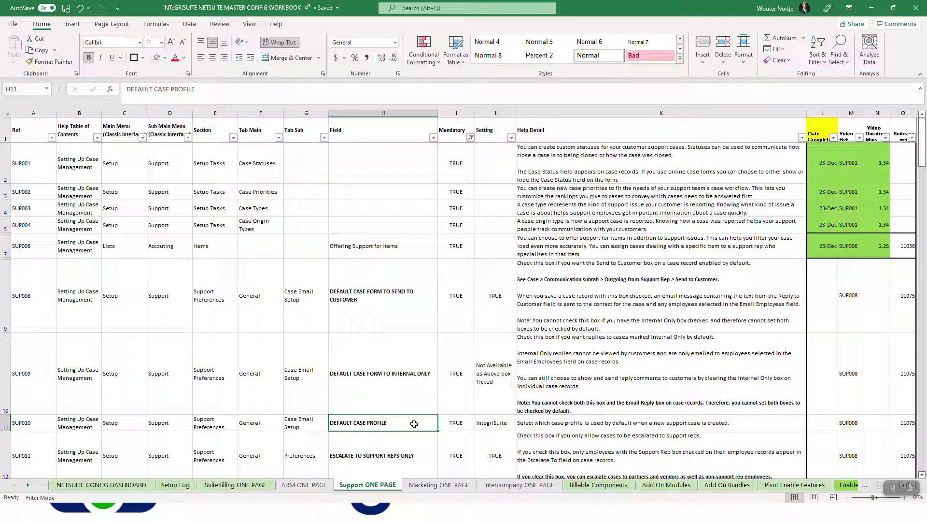
key("Down")
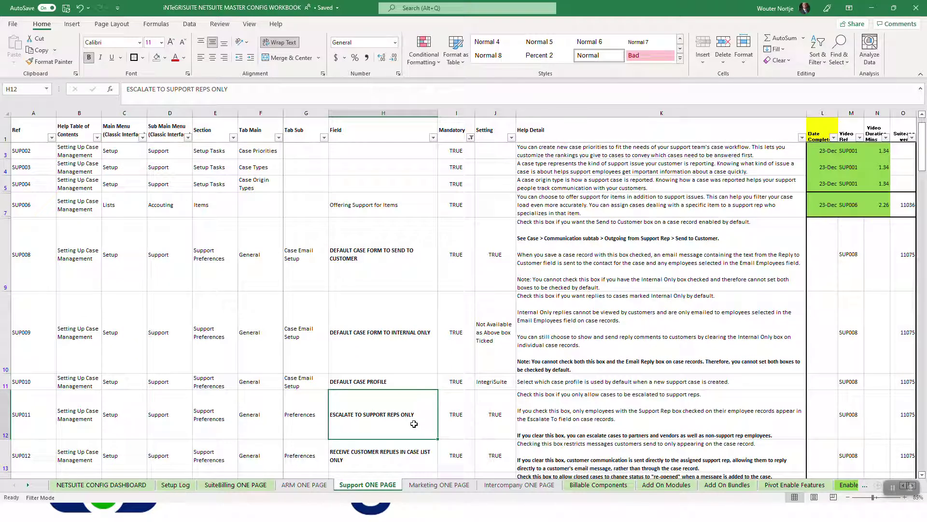
key("Right")
key("Right")
key("Right")
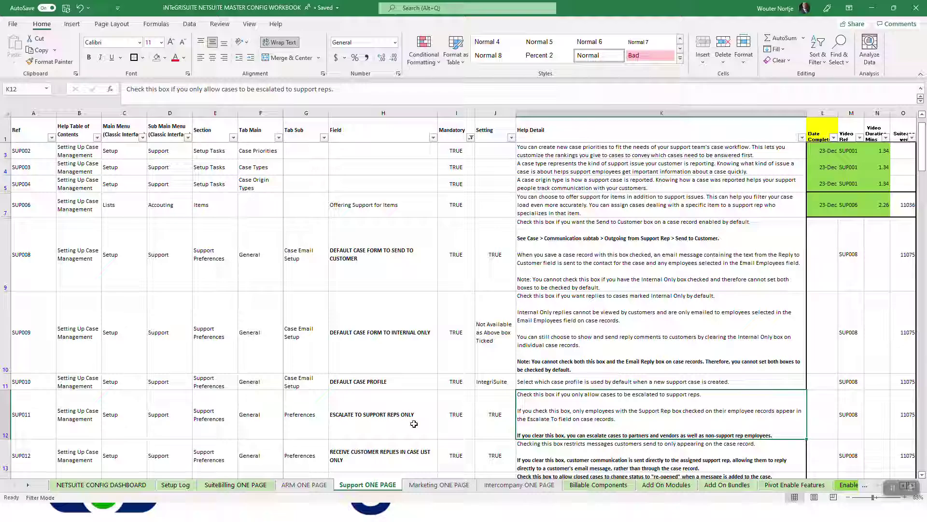
key("alt+Tab")
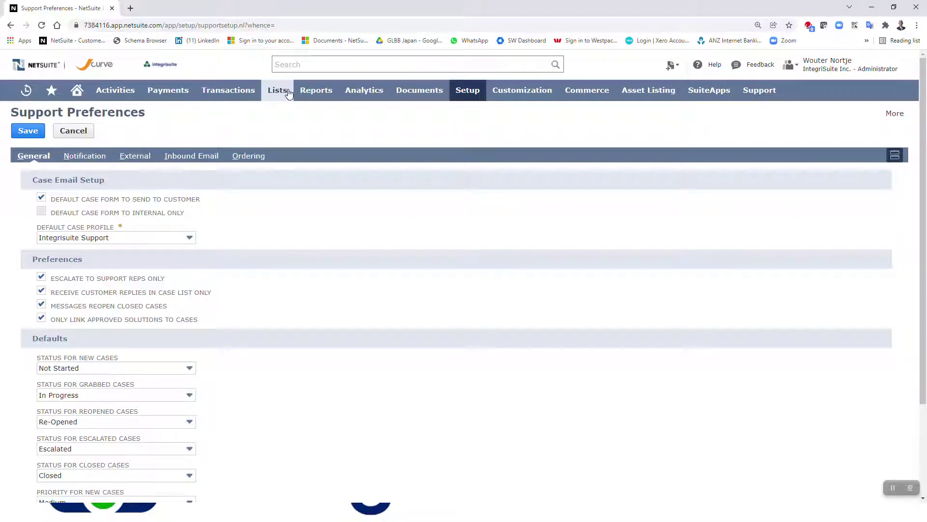
Step: Open the Employees list and an employee record in new browser tabs
mouse_move(277, 90)
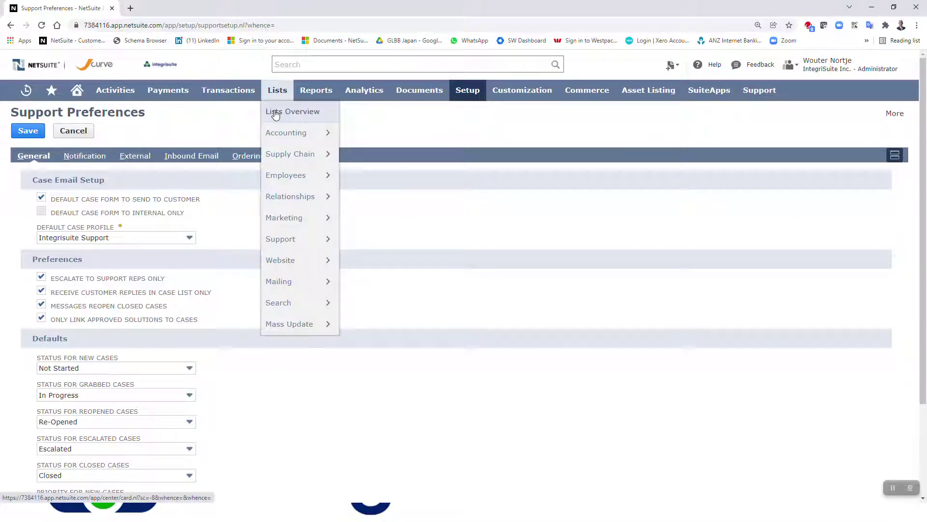
mouse_move(283, 177)
right_click(360, 179)
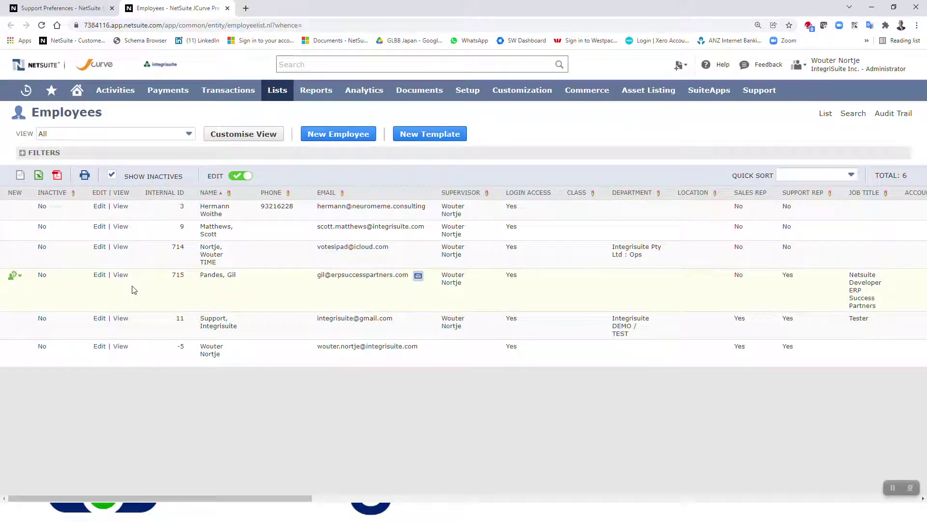
right_click(120, 347)
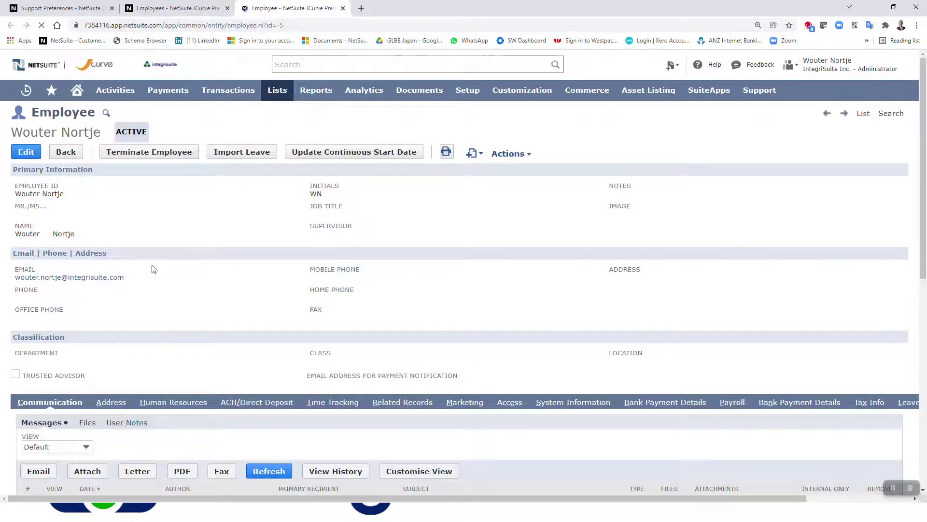
Step: Check the employee's Human Resources details: Sales Role 'Sales Rep' and Support Rep ticked
left_click(165, 407)
scroll(167, 394, "down", 4)
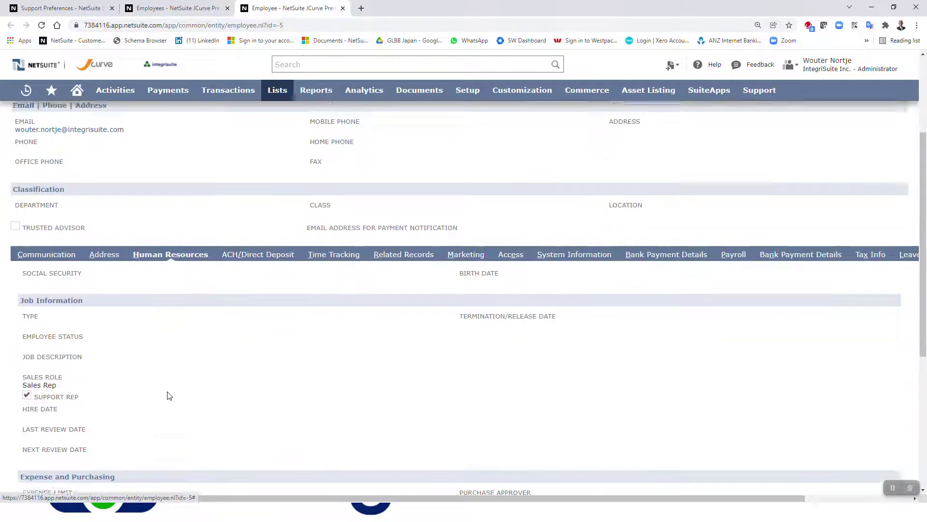
scroll(145, 389, "down", 1)
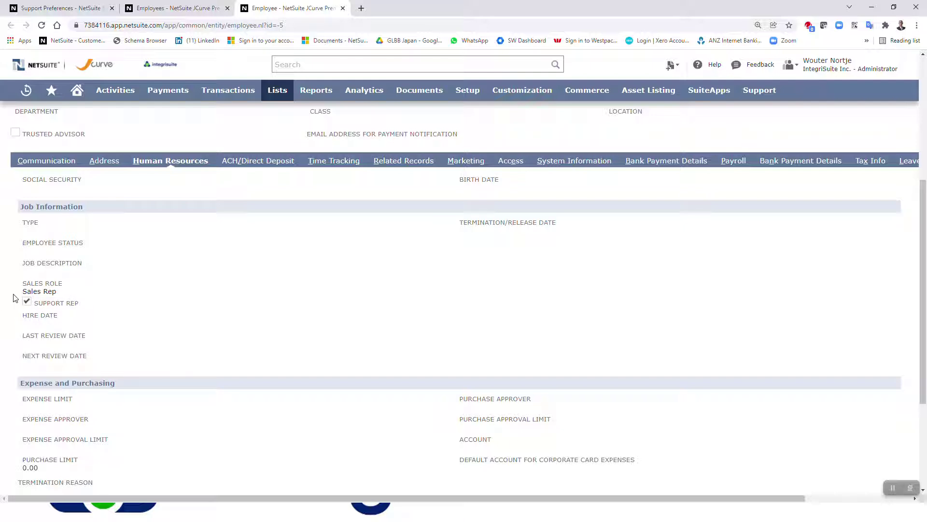
scroll(93, 315, "up", 6)
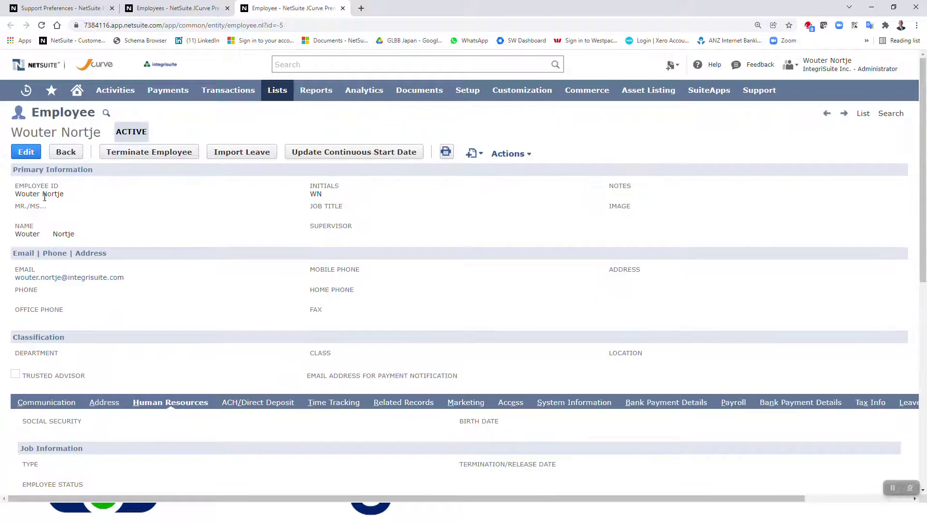
scroll(89, 294, "down", 4)
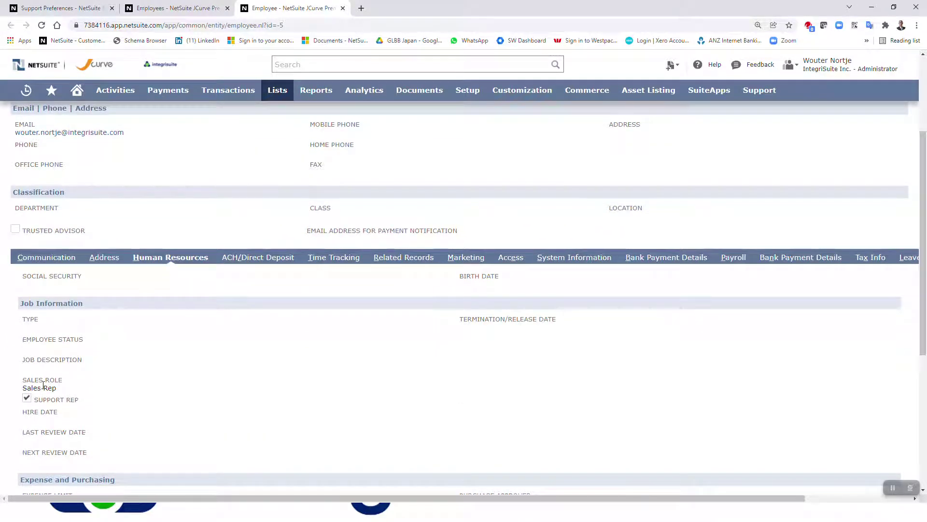
key("alt+Tab")
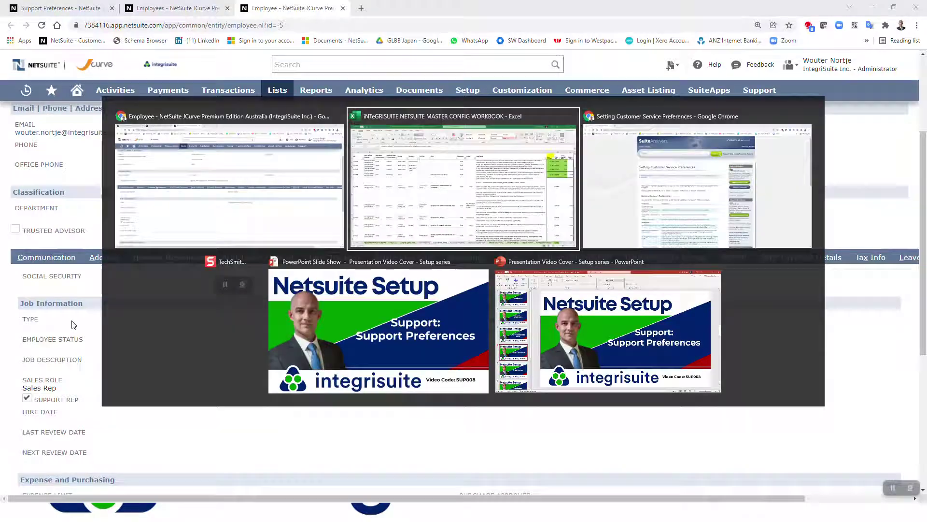
key("alt+Tab")
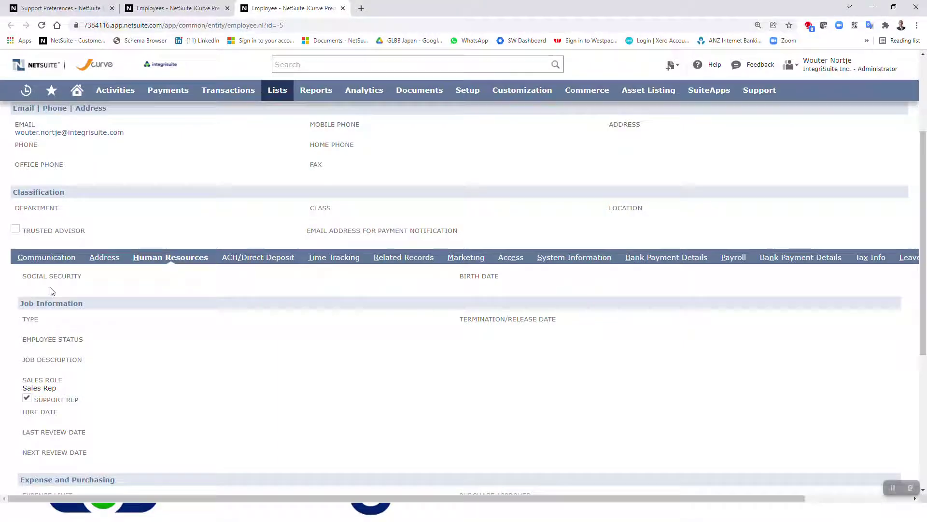
Step: Return to Support Preferences and confirm Status for New Cases stays Not Started
left_click(58, 5)
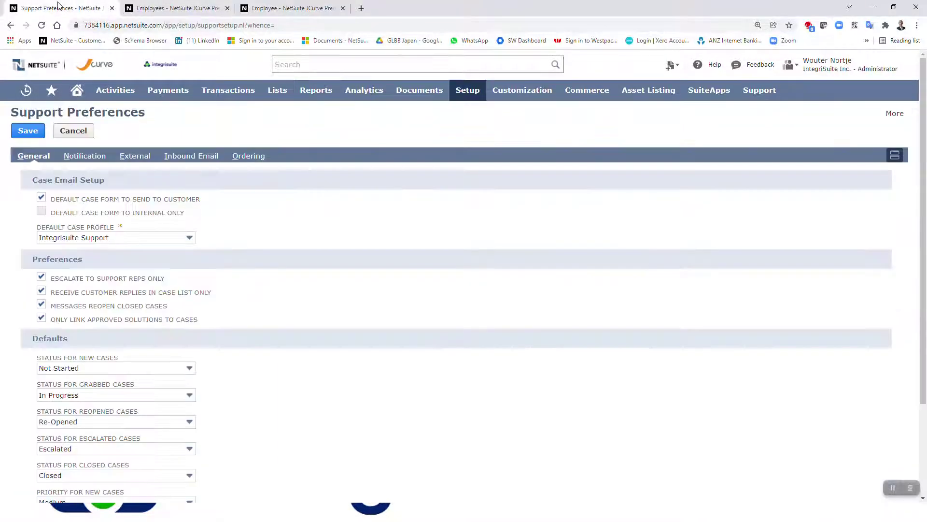
scroll(176, 222, "down", 2)
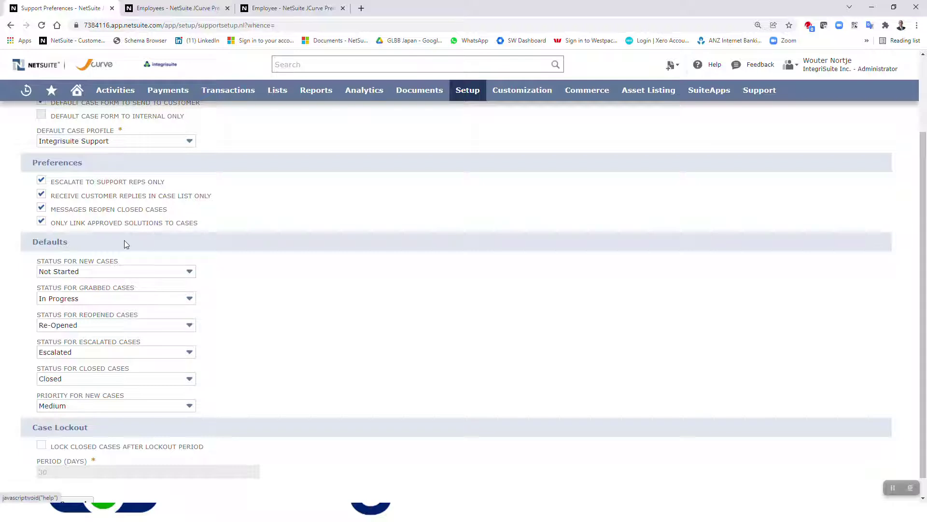
left_click(98, 274)
left_click(96, 274)
left_click(99, 274)
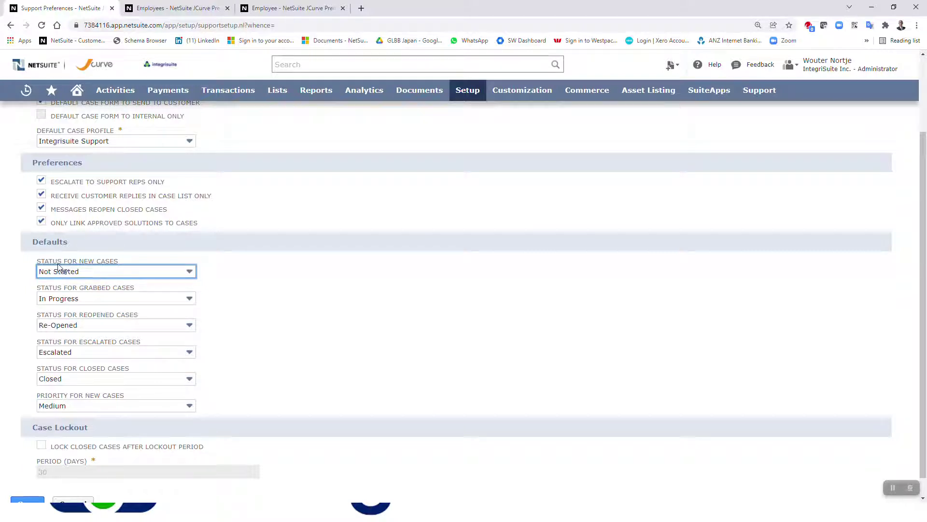
left_click(107, 276)
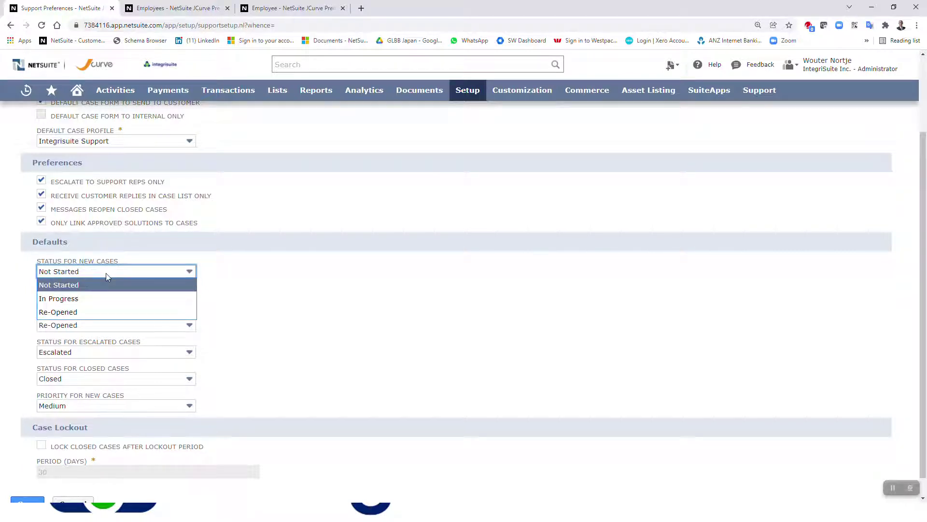
left_click(106, 273)
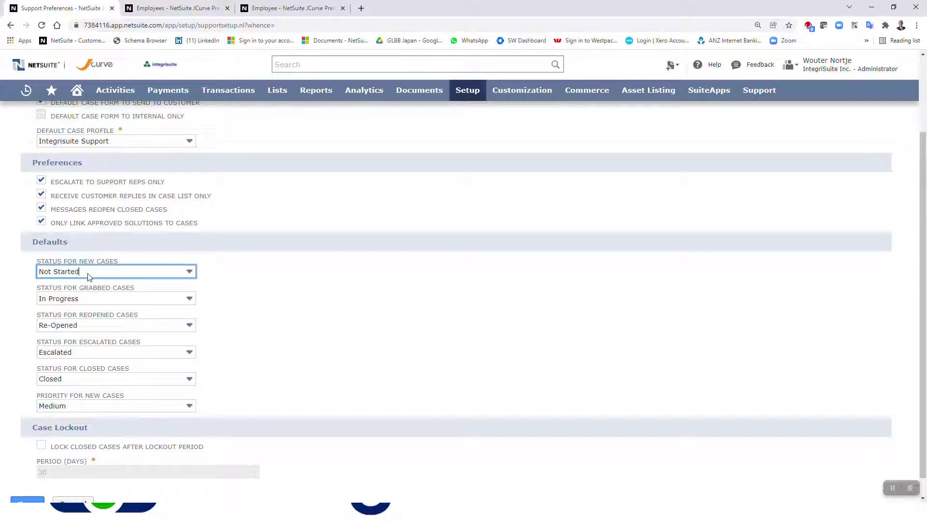
Step: Verify Grabbed, Reopened and Escalated case statuses remain In Progress, Re-Opened and Escalated
left_click(99, 303)
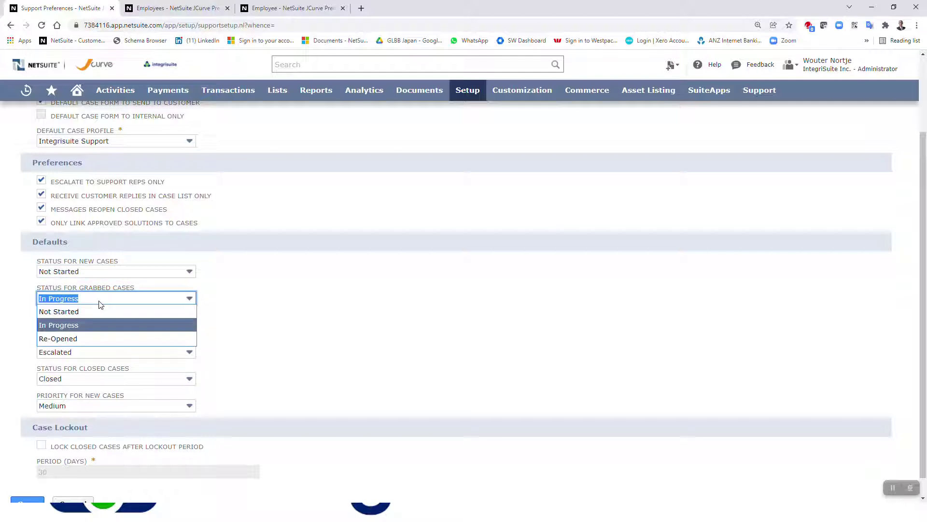
left_click(100, 303)
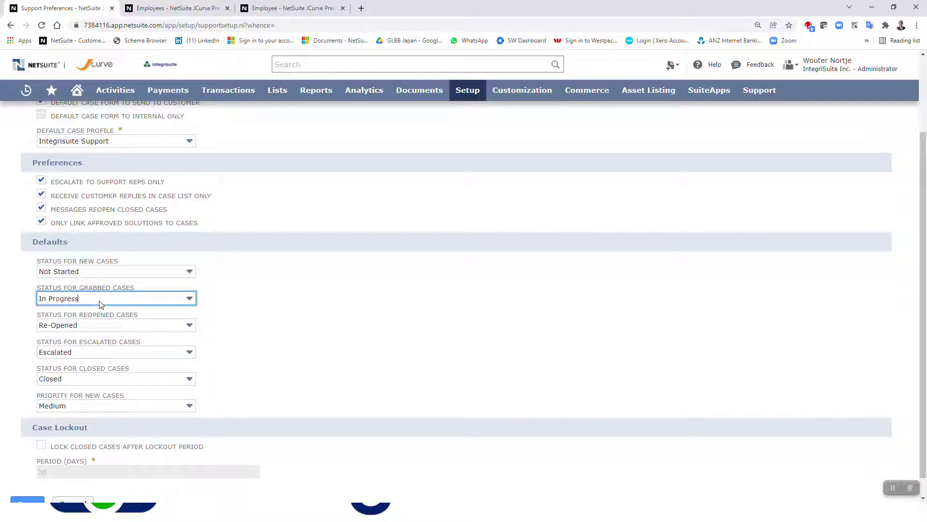
left_click(98, 330)
left_click(98, 331)
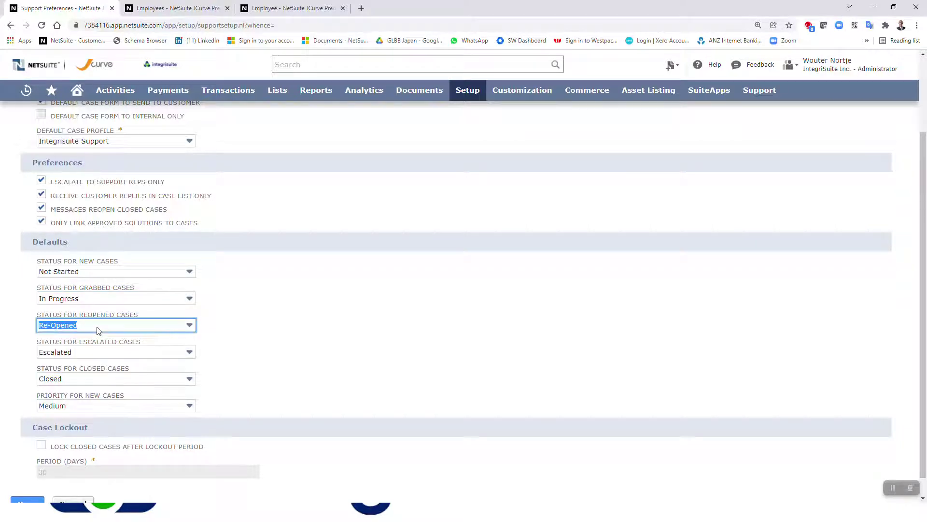
left_click(98, 330)
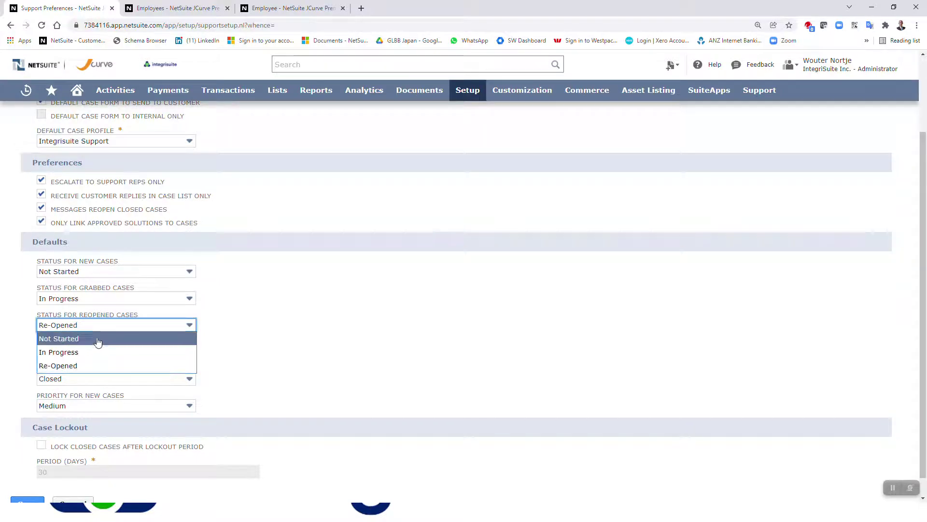
left_click(20, 324)
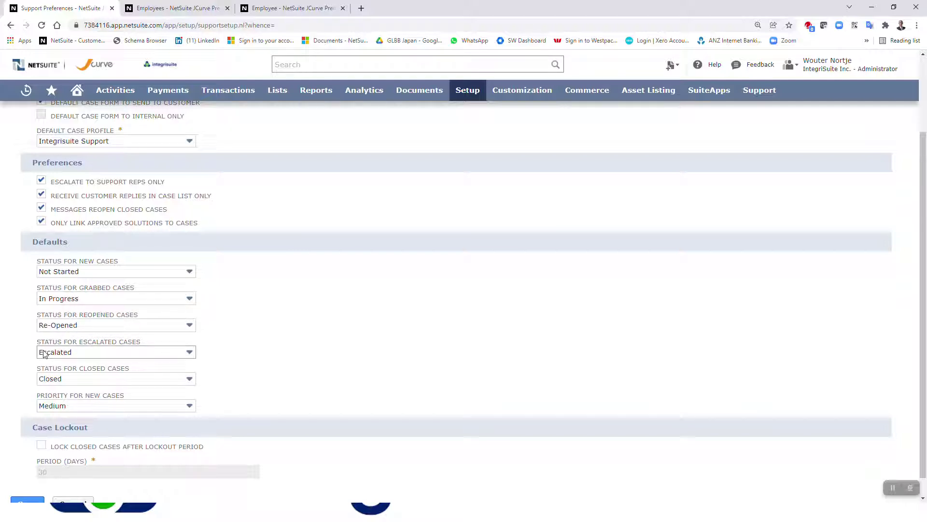
left_click(103, 354)
left_click(103, 356)
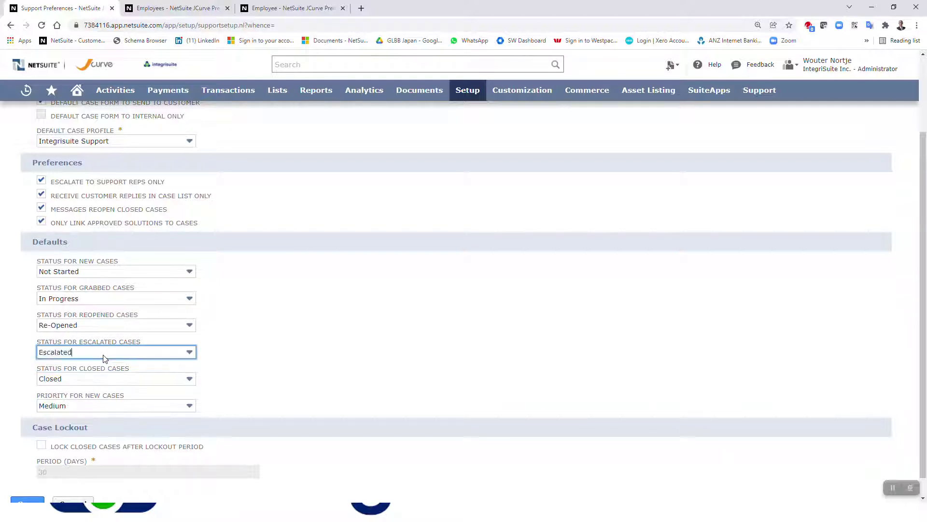
left_click(103, 355)
left_click(102, 355)
Step: Confirm Status for Closed Cases is Closed and Priority for New Cases is Medium
left_click(86, 384)
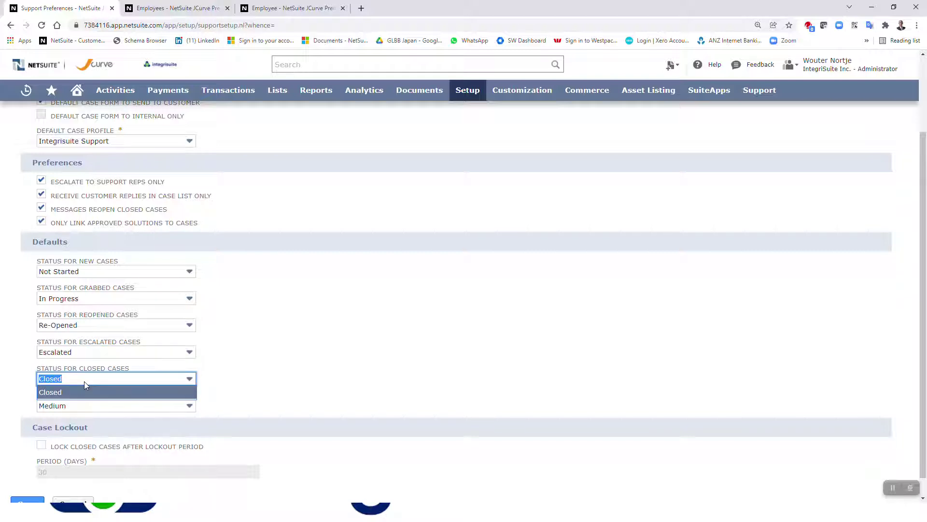
left_click(84, 381)
left_click(86, 406)
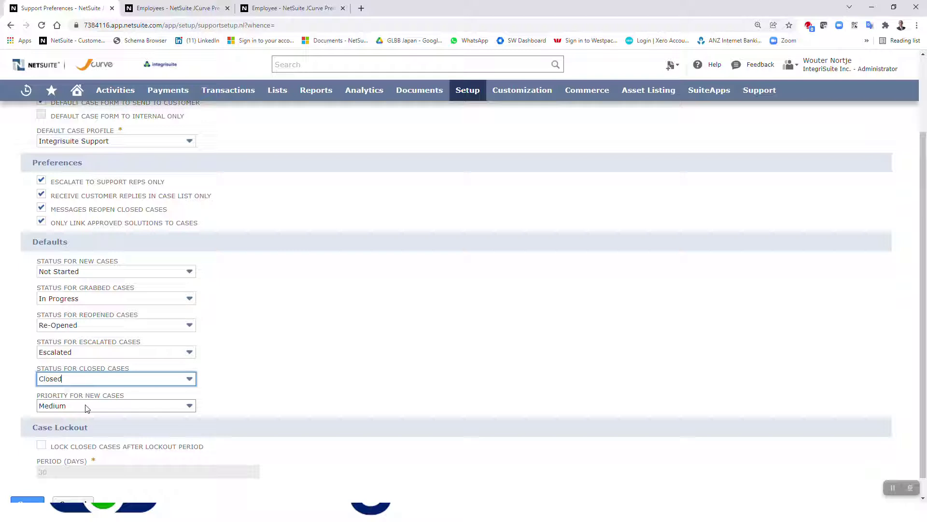
left_click(87, 409)
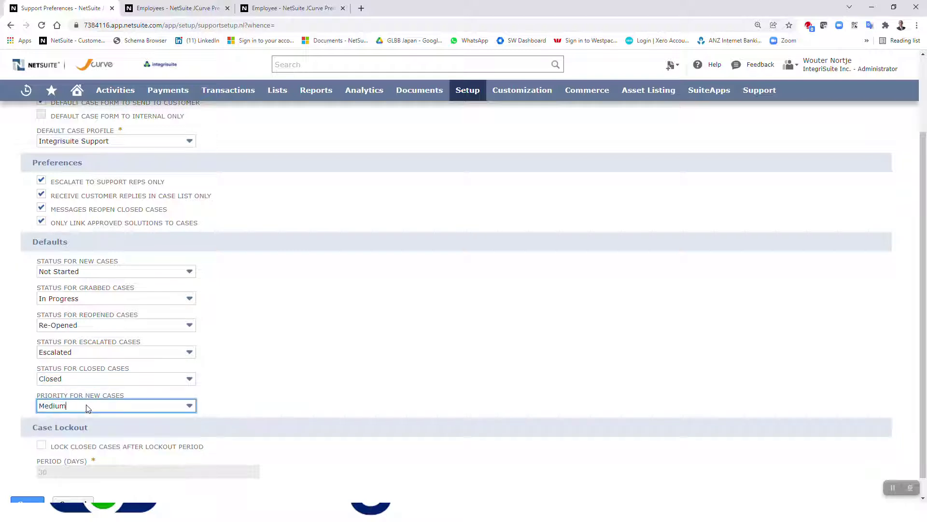
left_click(89, 410)
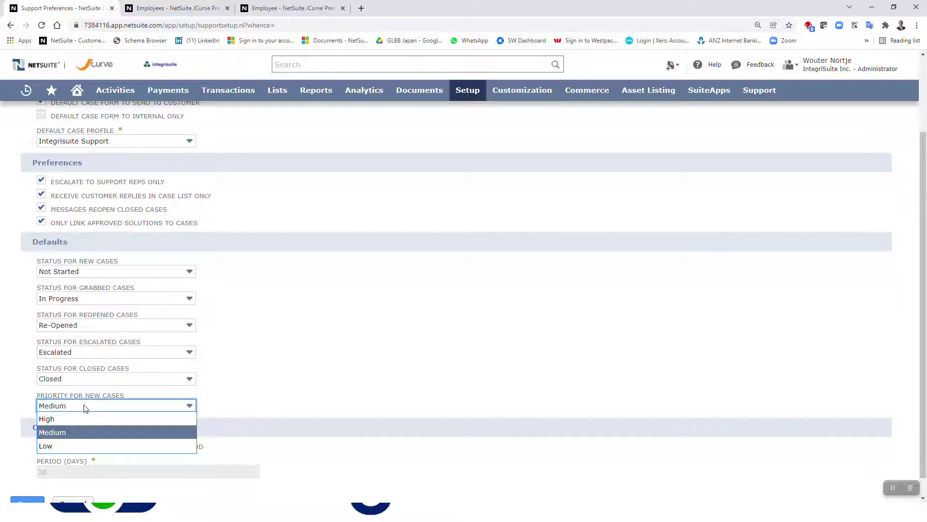
left_click(15, 385)
scroll(97, 356, "down", 1)
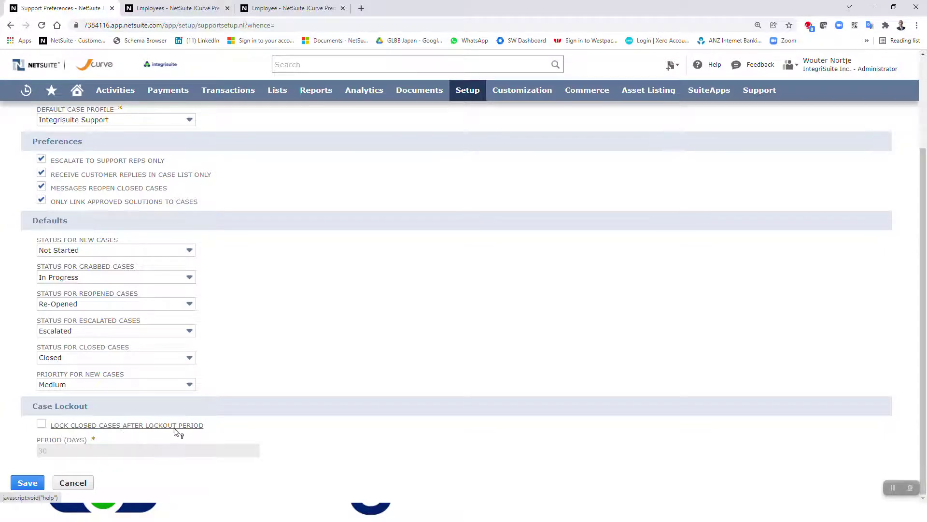
key("alt+Tab")
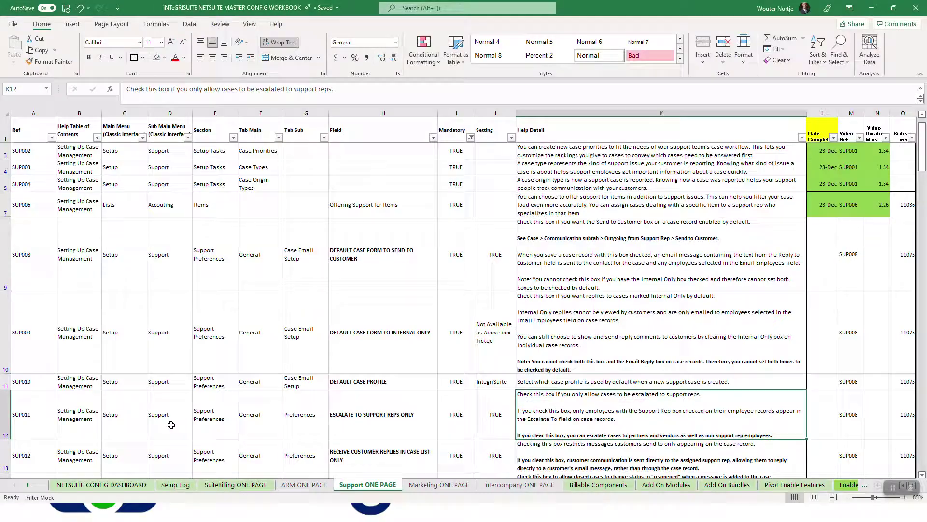
Step: Compare the workbook's expected values from Only Link Approved Solutions through Lock Closed Cases
key("Down")
key("Down")
key("Down")
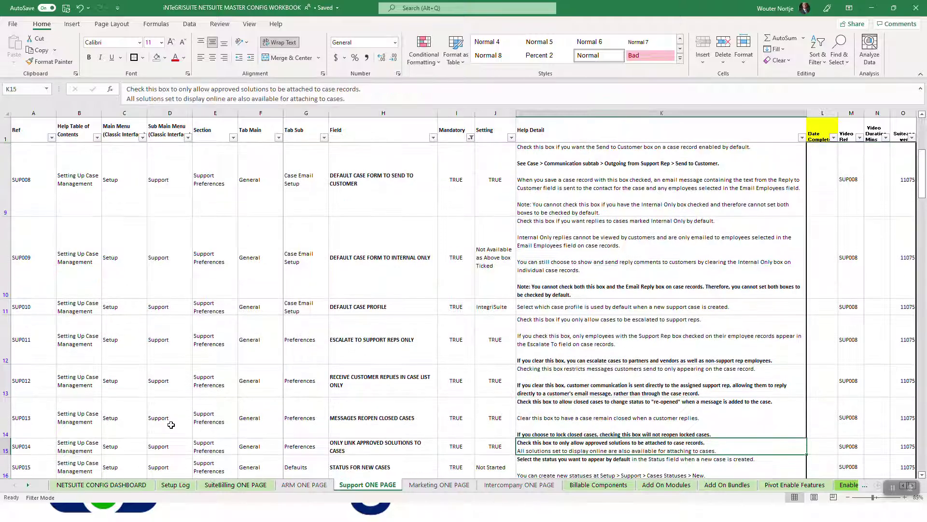
key("Down")
key("Down")
key("Down")
key("Down")
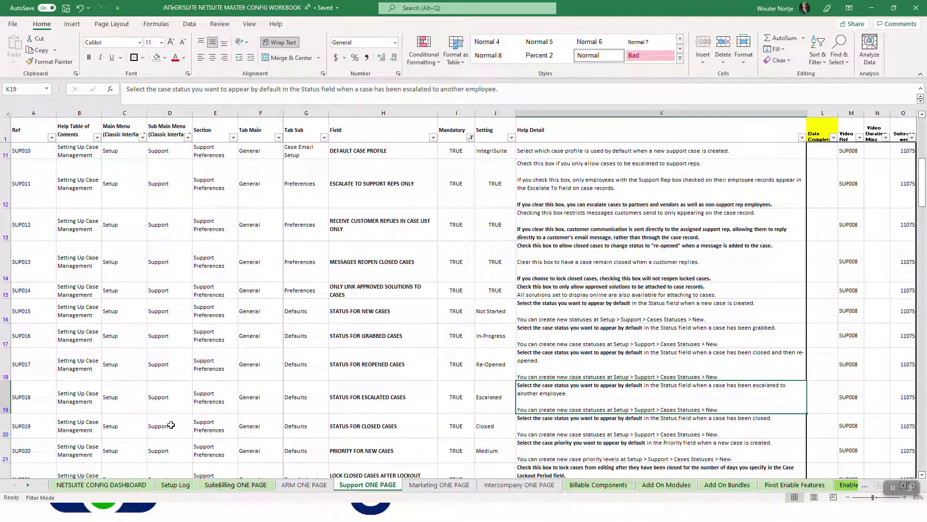
key("Down")
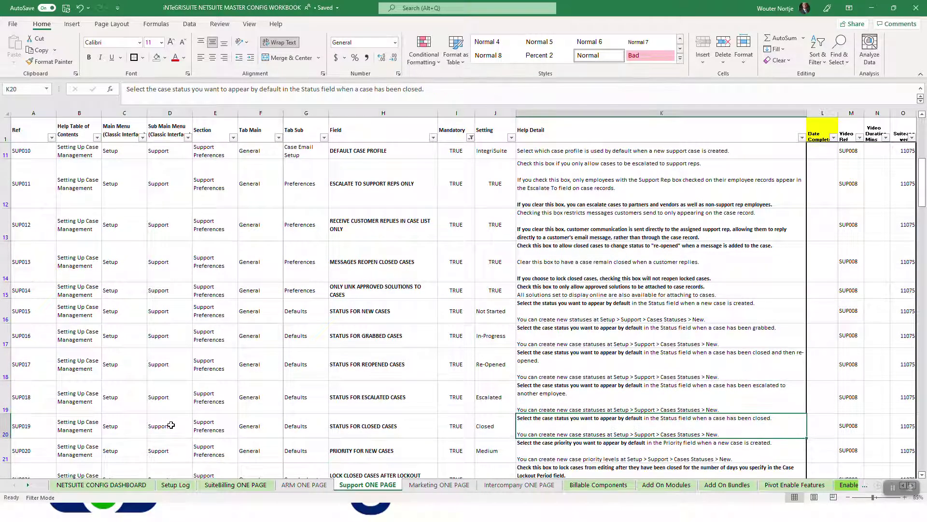
key("Left")
key("Left")
key("Left")
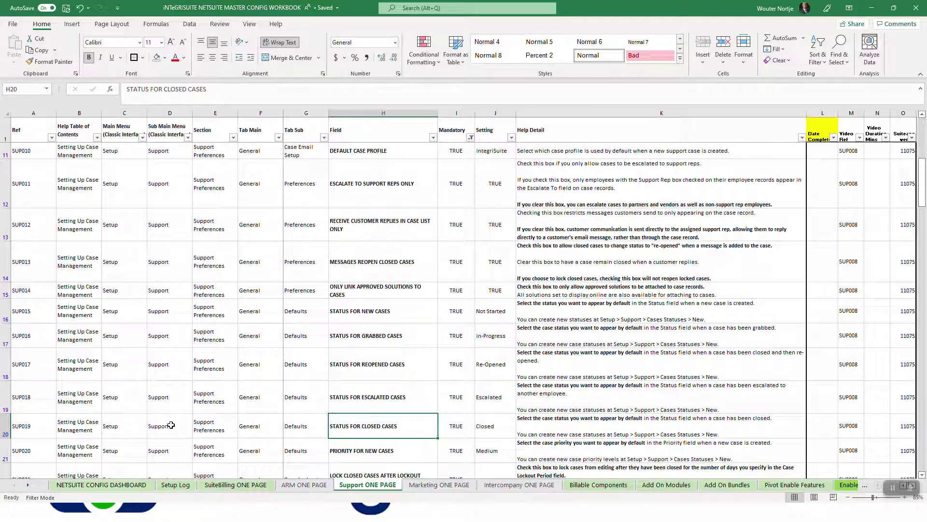
key("Right")
key("Right")
key("Right")
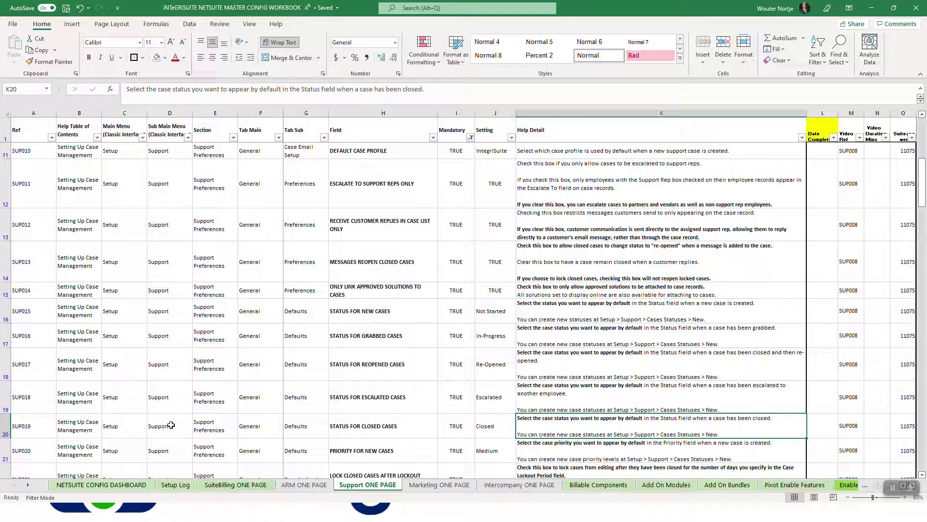
key("Down")
key("Down")
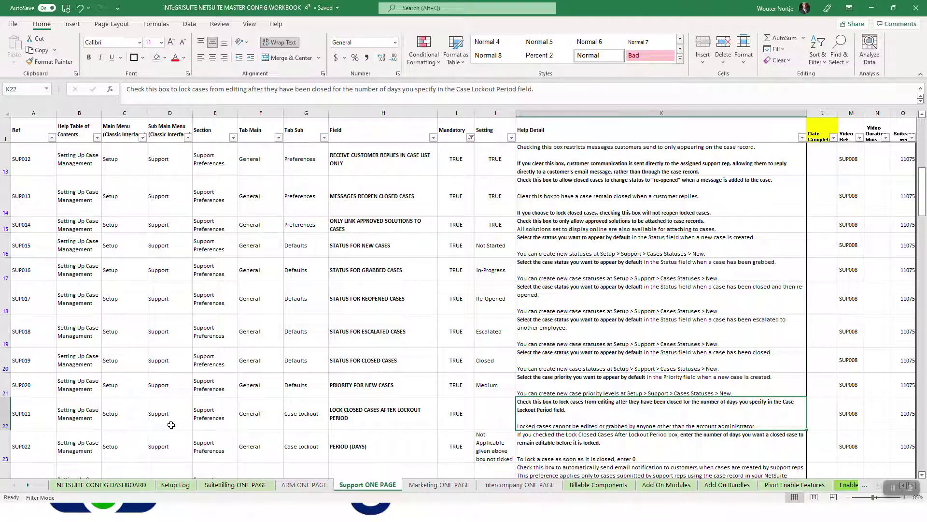
key("alt+Tab")
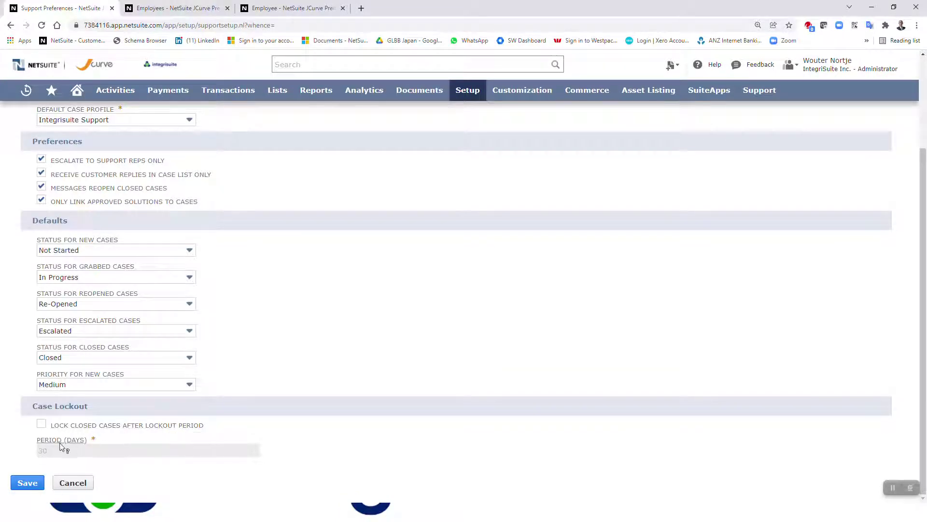
Step: Switch Support Preferences to its Notification tab to view the notification settings
scroll(111, 339, "up", 3)
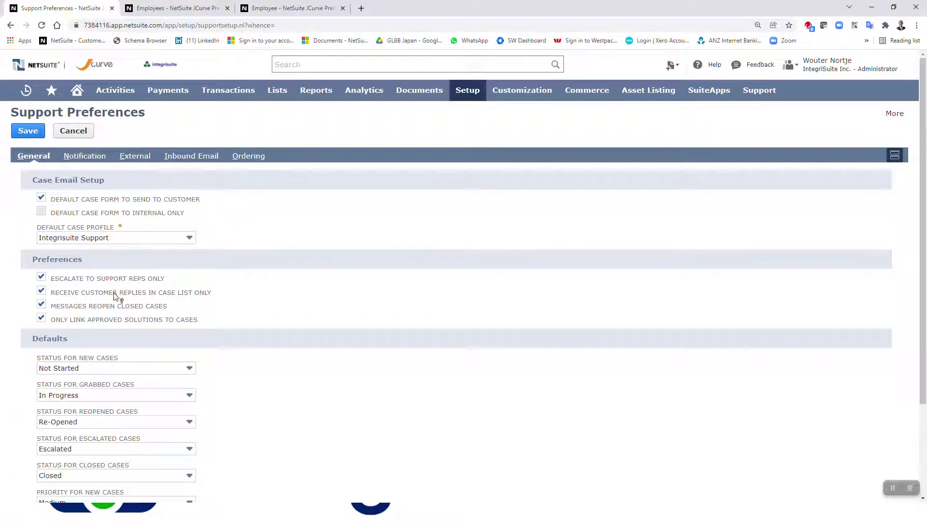
scroll(105, 184, "down", 1)
scroll(104, 181, "up", 1)
left_click(83, 159)
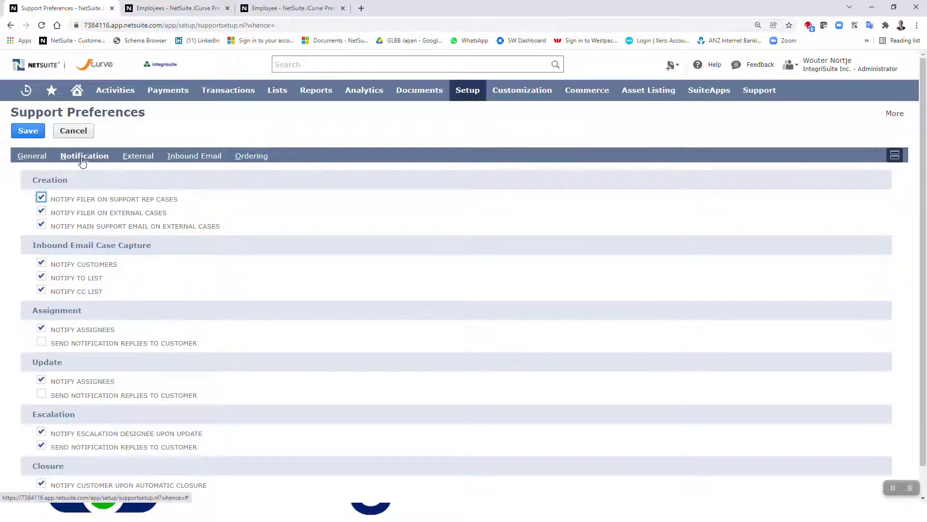